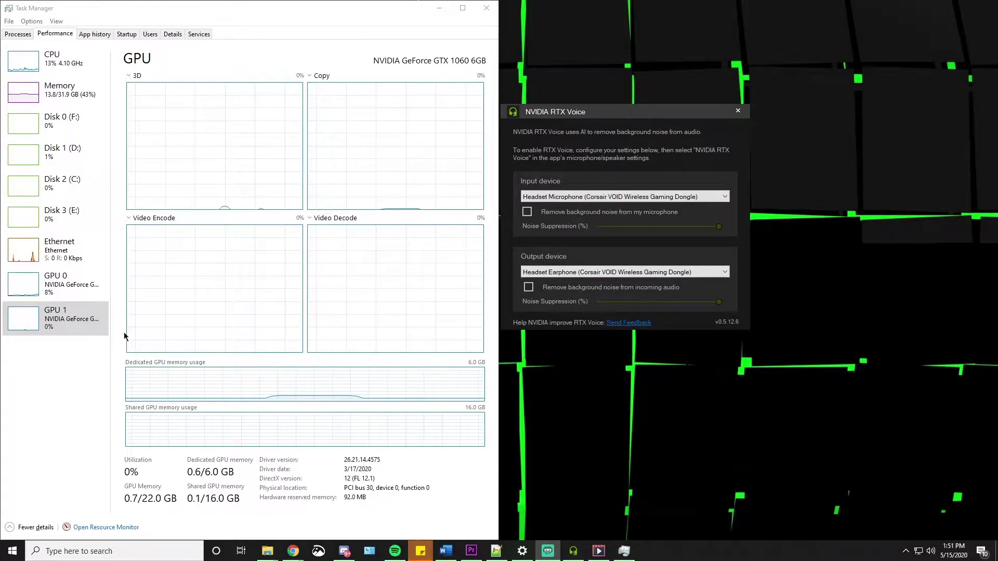
Compare GTX 1080 Ti and GTX 1060 6GB usage, then enable microphone and incoming-audio noise removal.
left_click(78, 288)
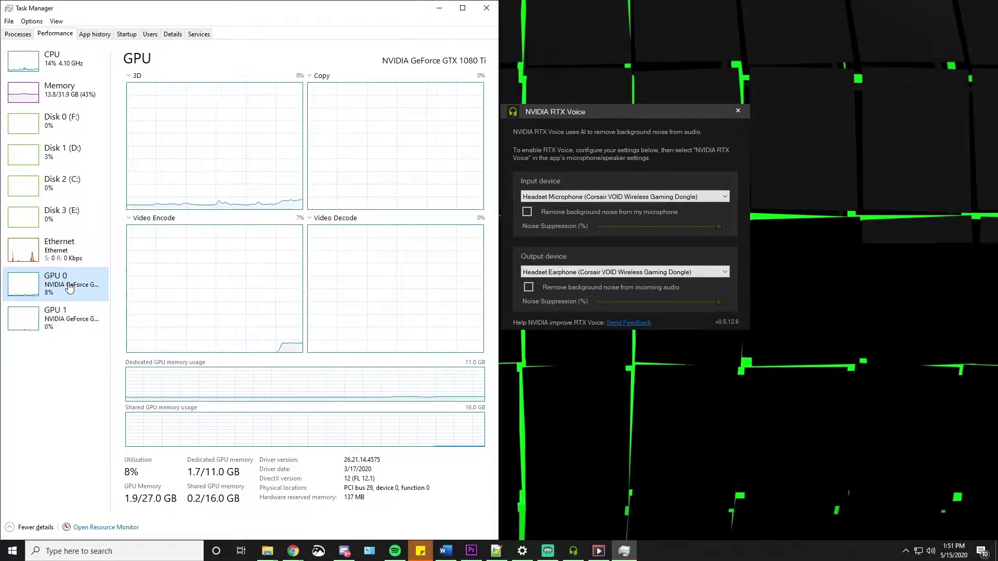
left_click(78, 321)
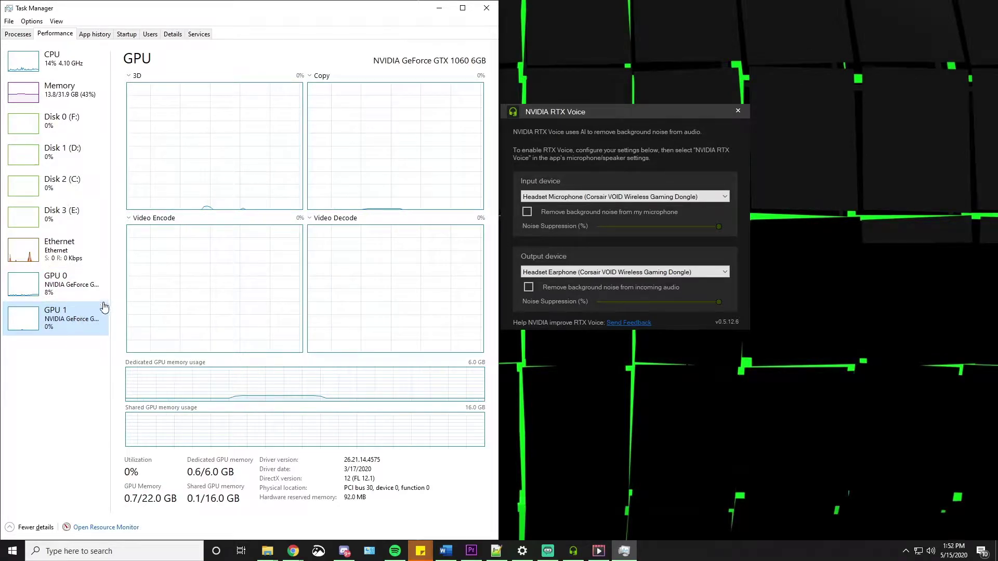
left_click(72, 294)
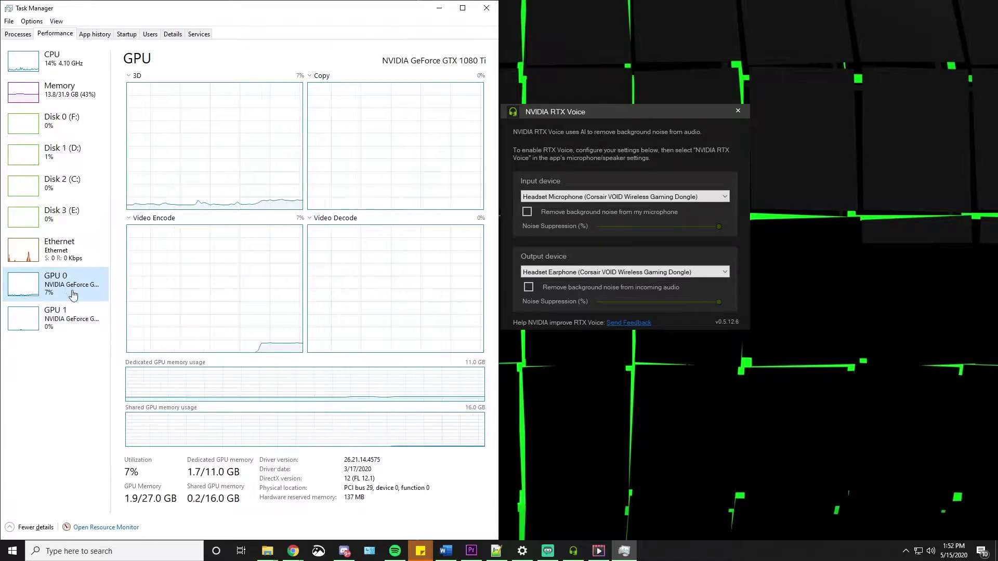
left_click(68, 328)
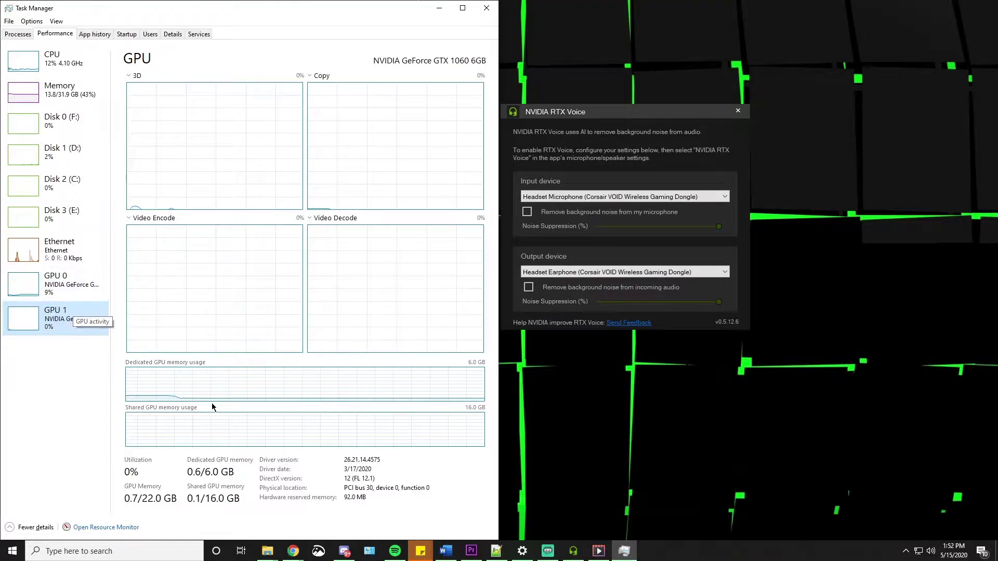
left_click(527, 212)
left_click(529, 288)
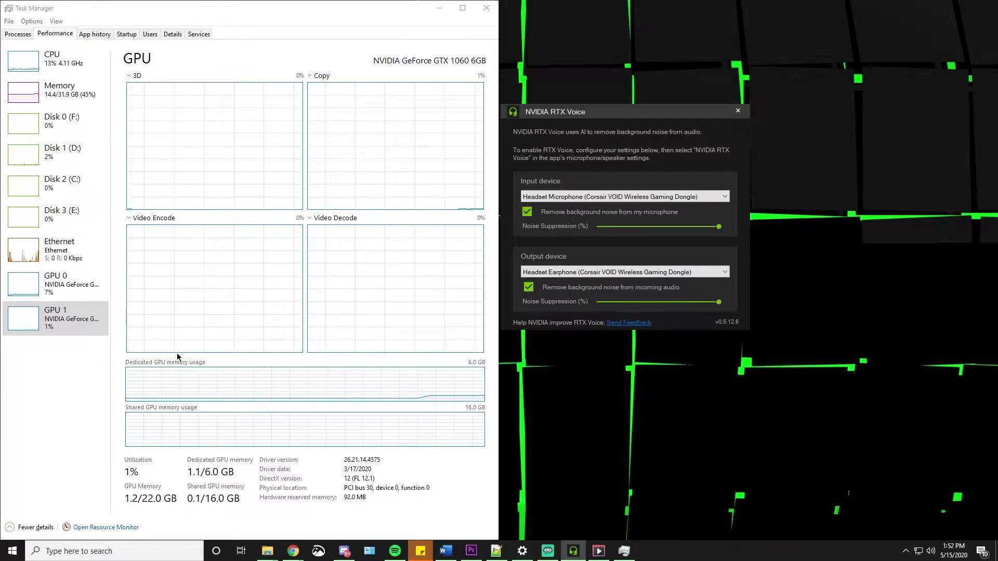
Search Start for 'rtx' and open the NVIDIA RTX Voice shortcut's file location.
key("super+s")
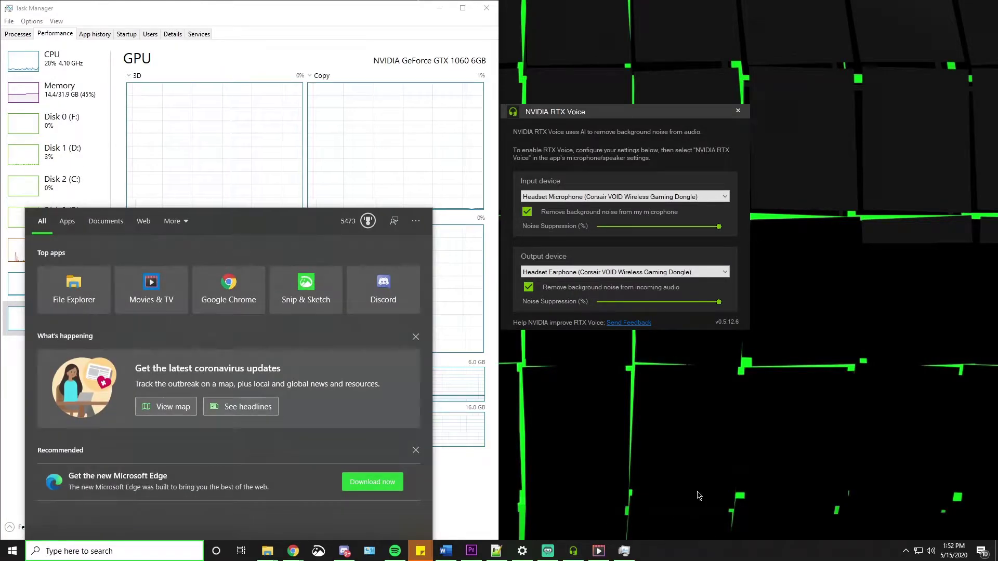
left_click(465, 394)
key("super+s")
type("rtx")
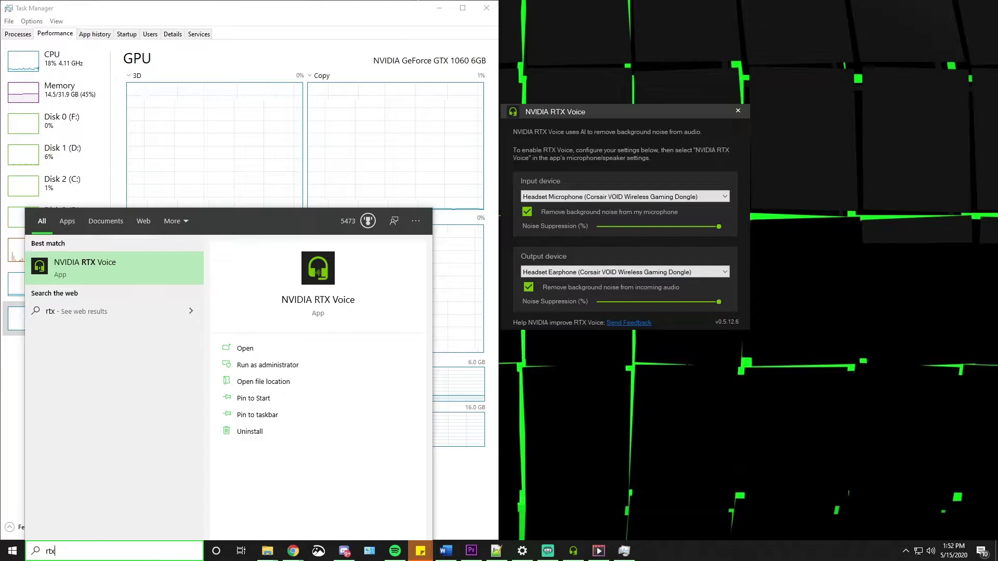
left_click(268, 382)
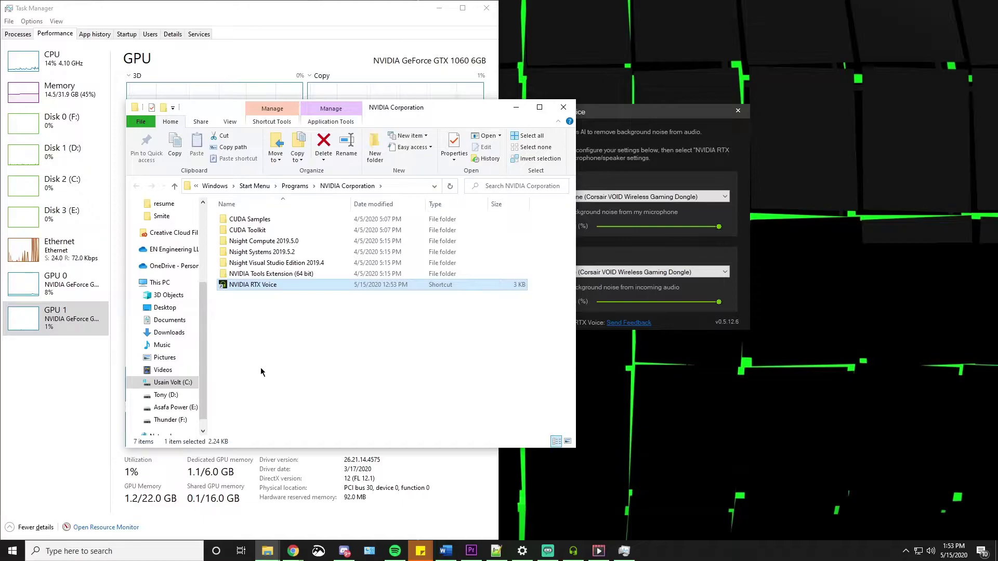
left_click(164, 552)
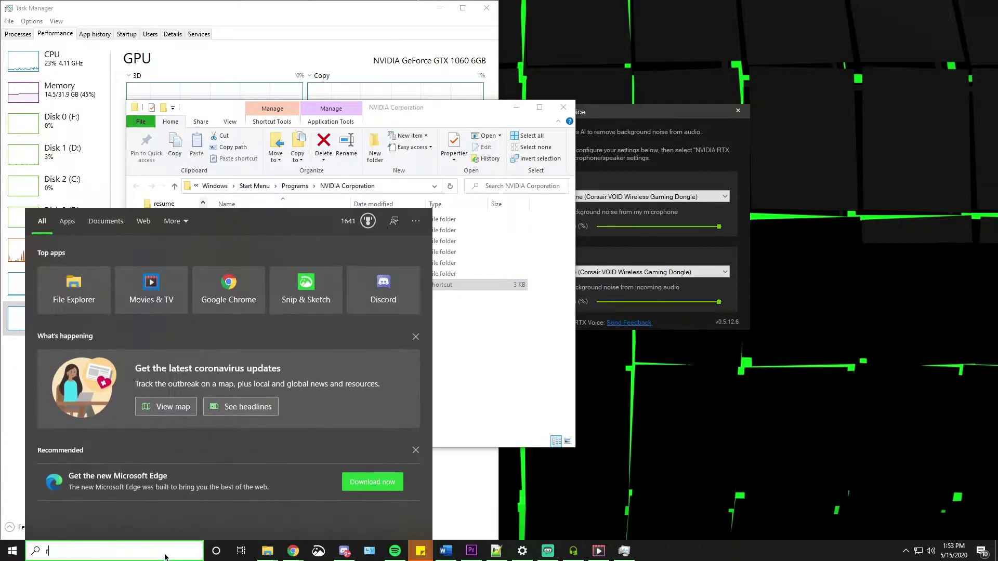
type("rt")
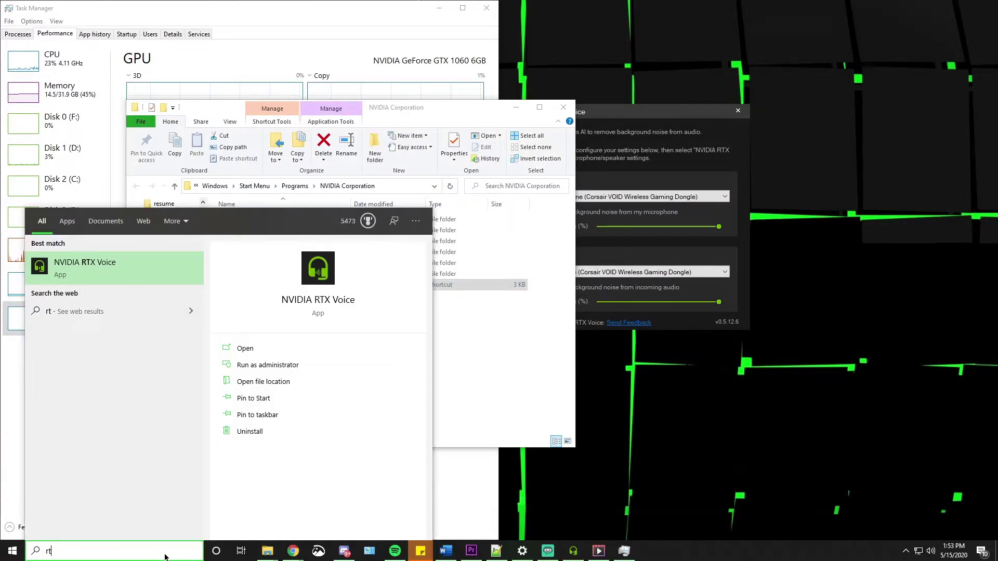
left_click(271, 382)
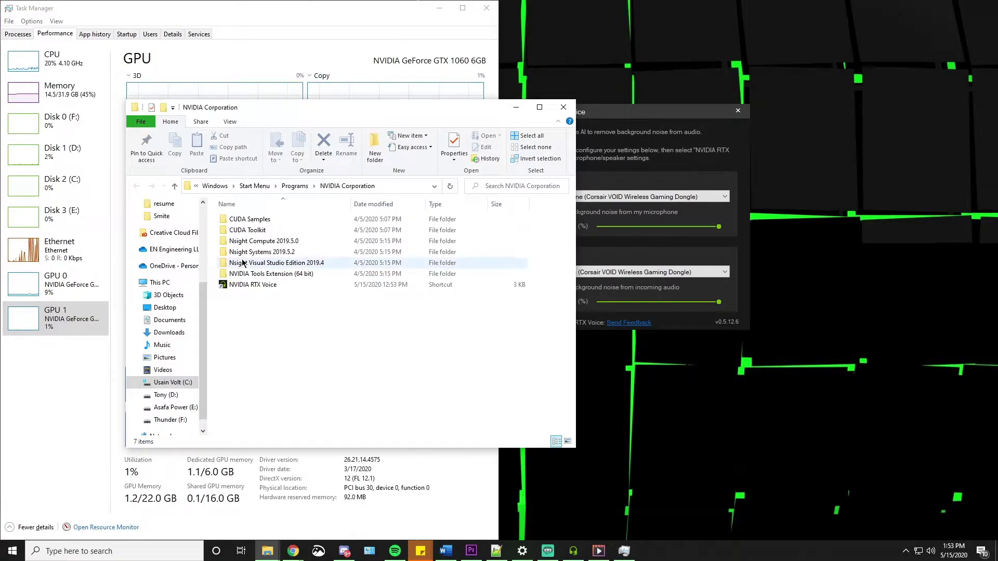
Copy the C:\Program Files\NVIDIA Corporation\NVIDIA RTX Voice install path, then close Explorer.
right_click(254, 286)
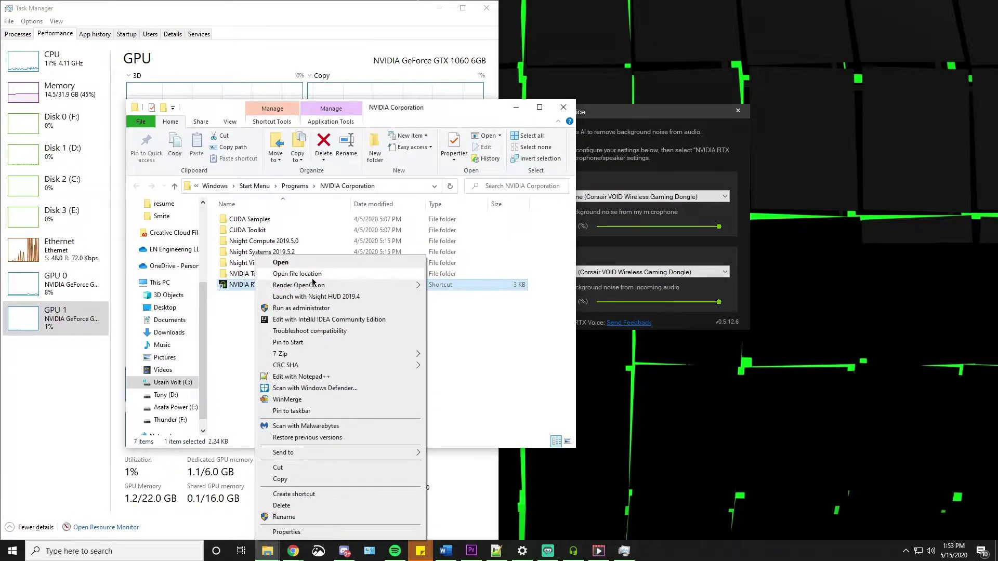
left_click(311, 275)
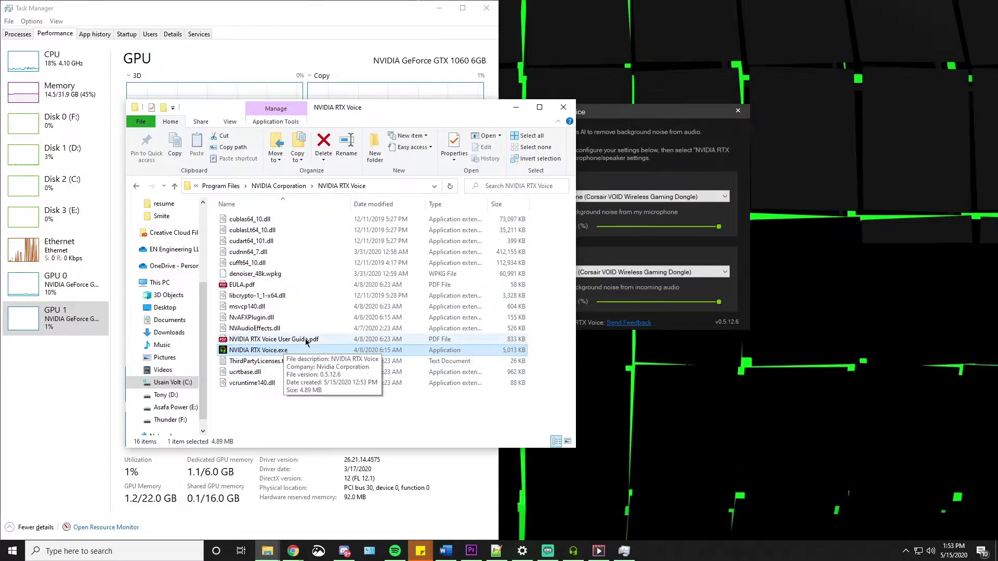
left_click(386, 186)
key("ctrl+c")
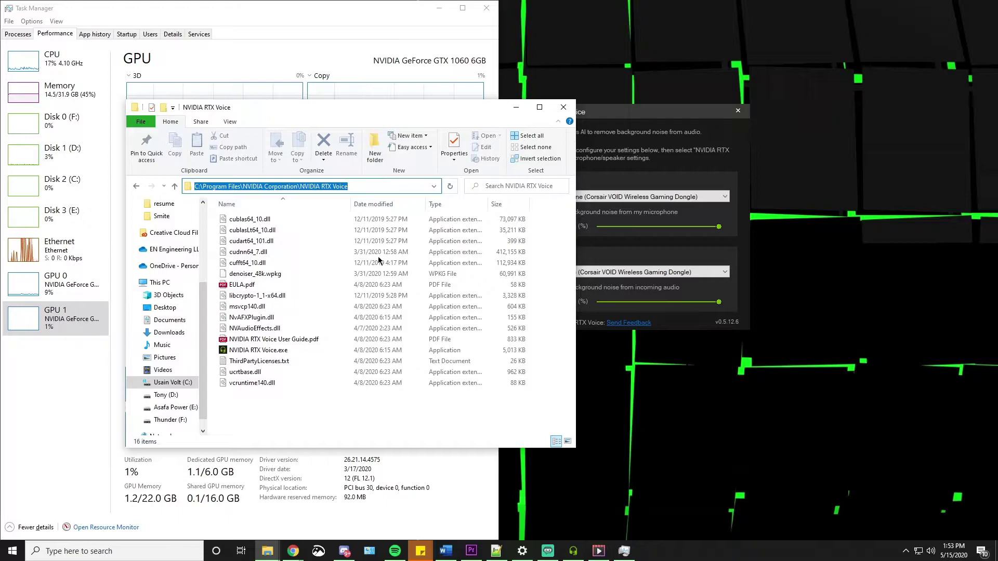
right_click(323, 188)
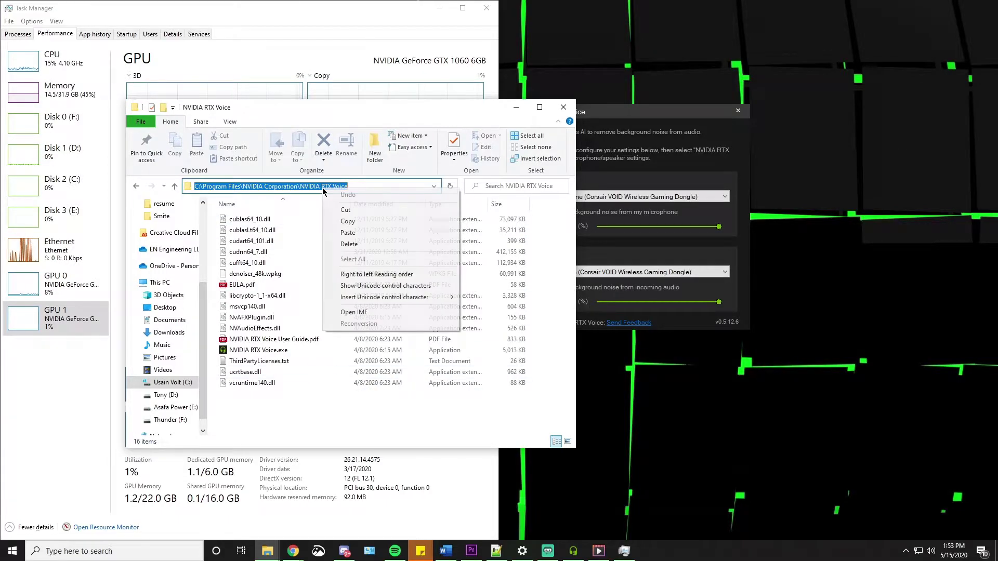
left_click(348, 221)
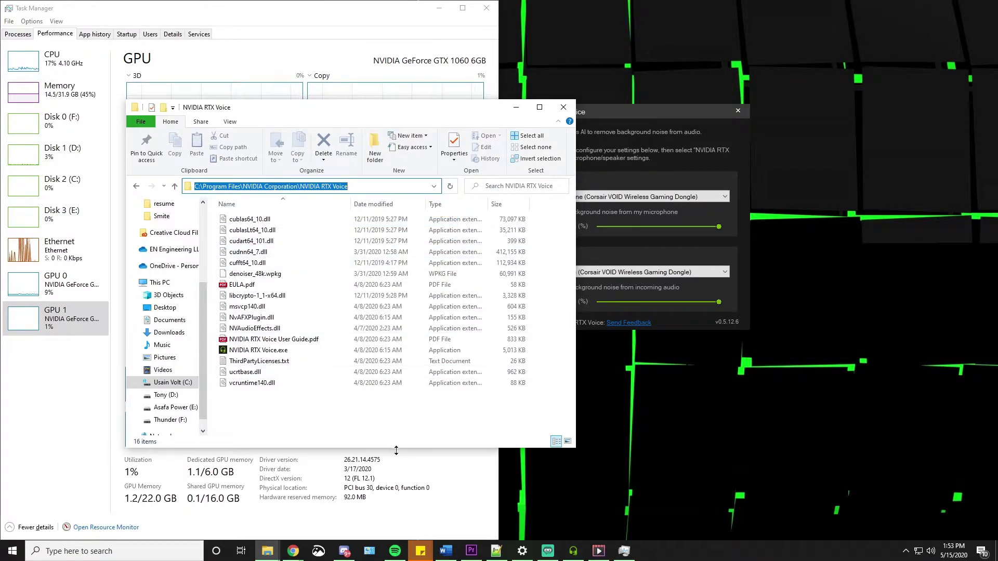
left_click(563, 107)
Open NVIDIA Control Panel from the desktop and remove the nvidia rtx voice.exe program entry.
right_click(648, 240)
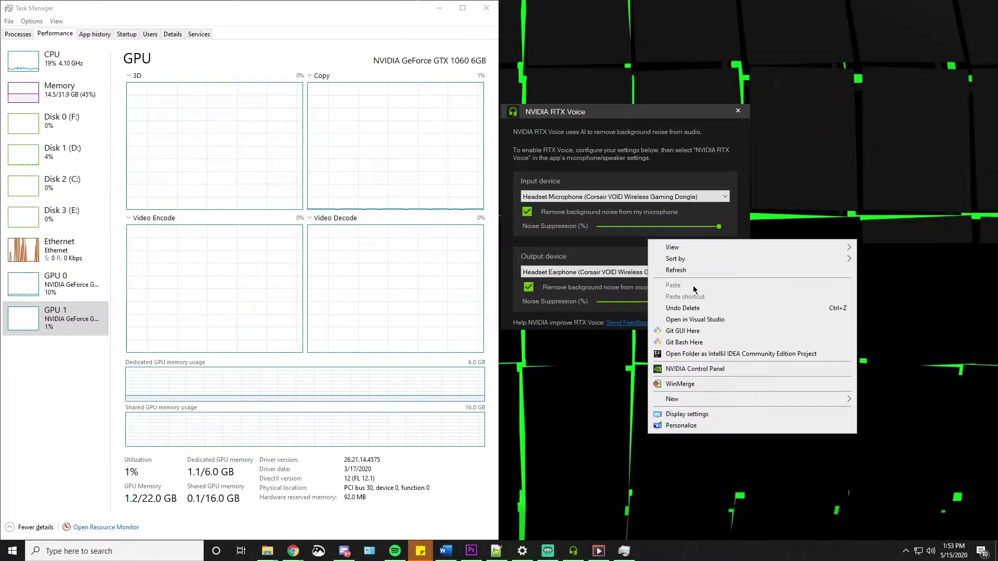
left_click(686, 369)
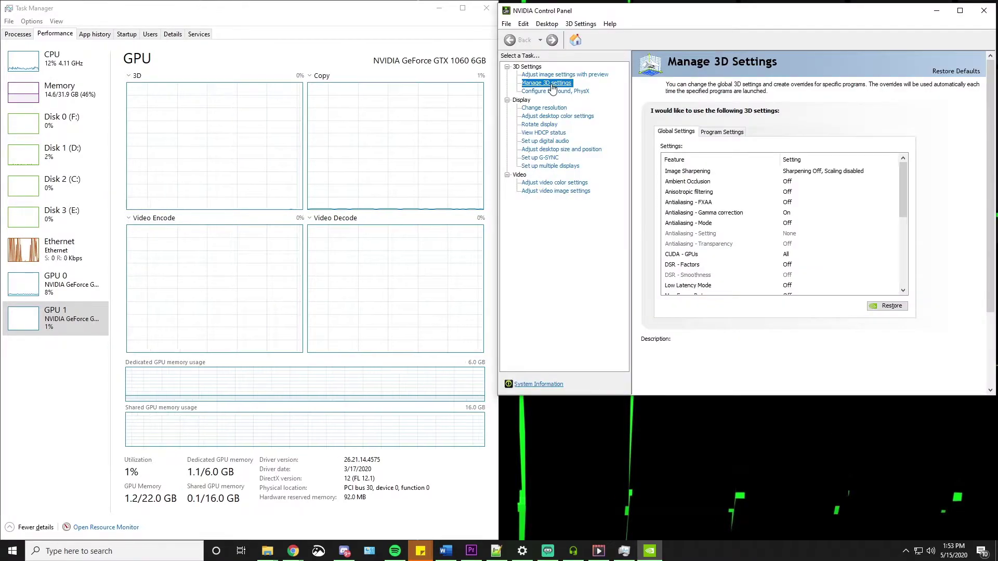
left_click(726, 132)
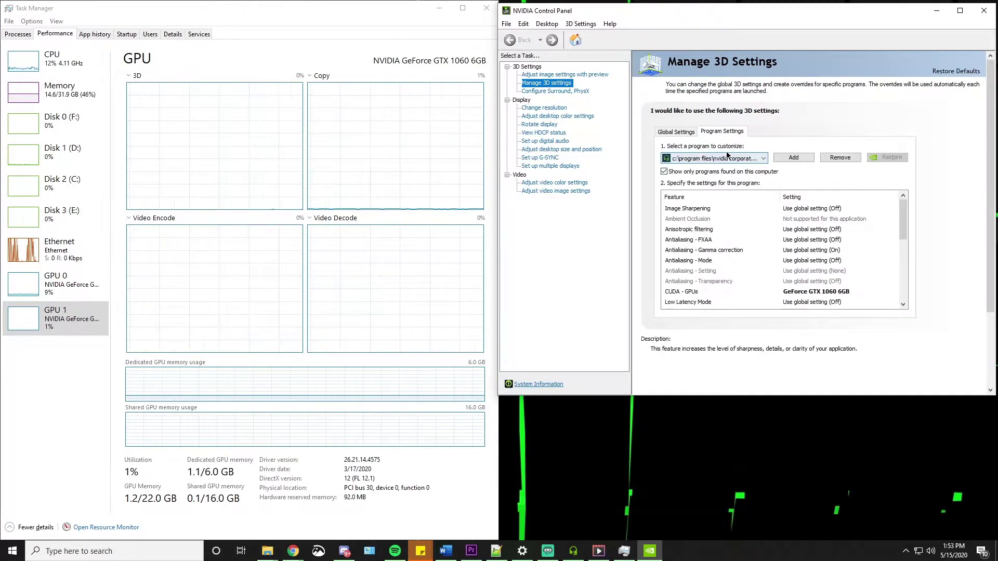
left_click(840, 158)
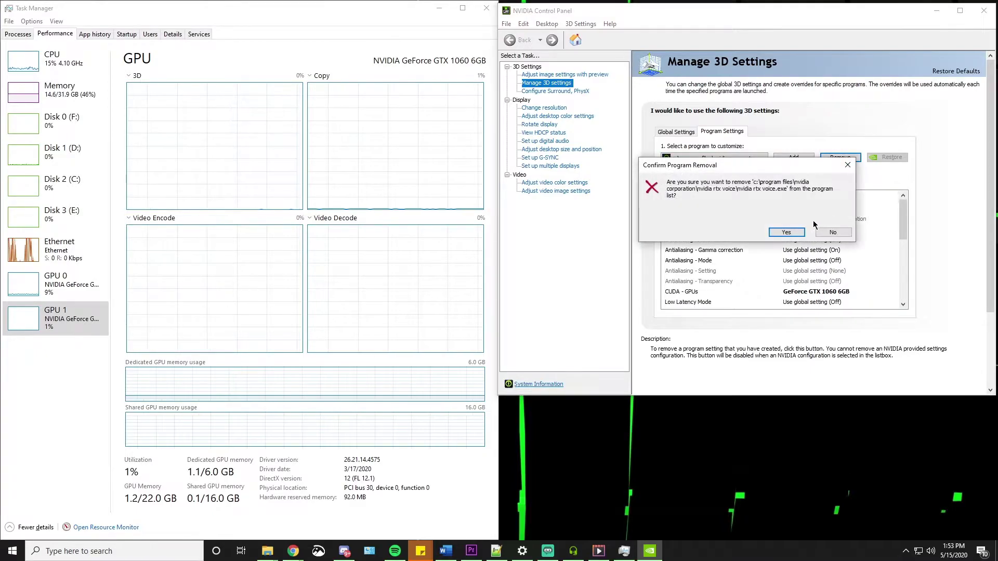
left_click(792, 234)
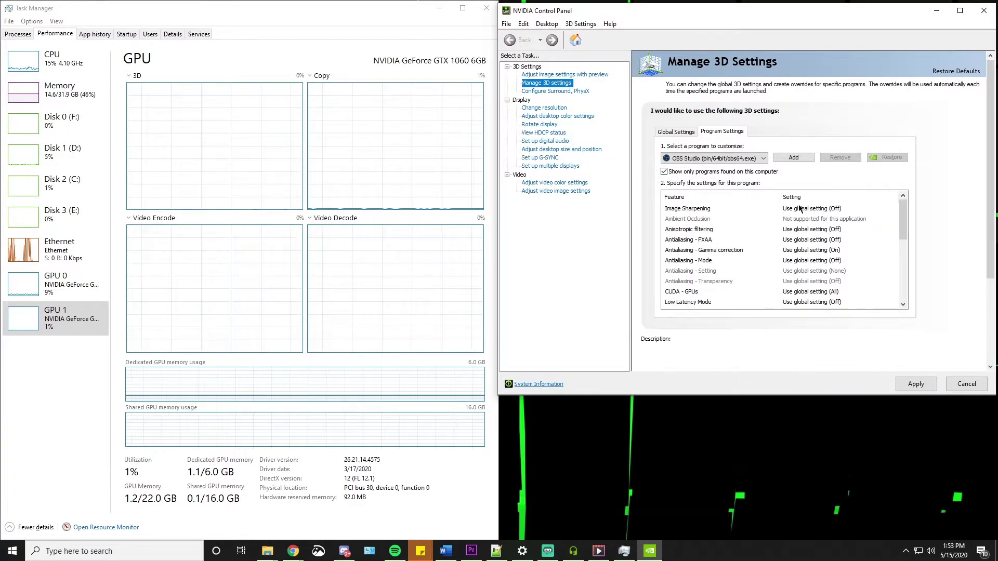
Start adding a program and paste the copied NVIDIA RTX Voice folder path into the browser.
left_click(790, 159)
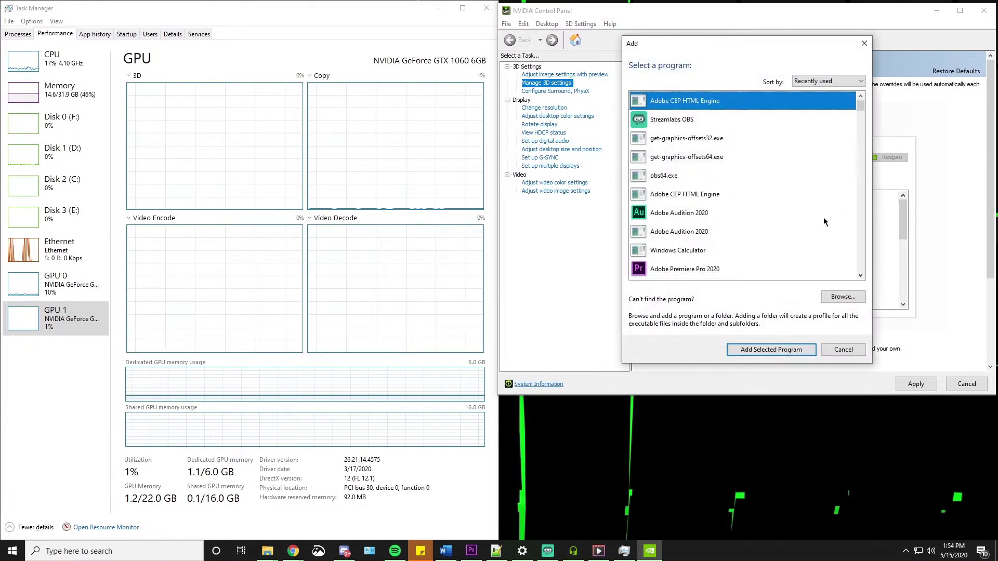
left_click(840, 297)
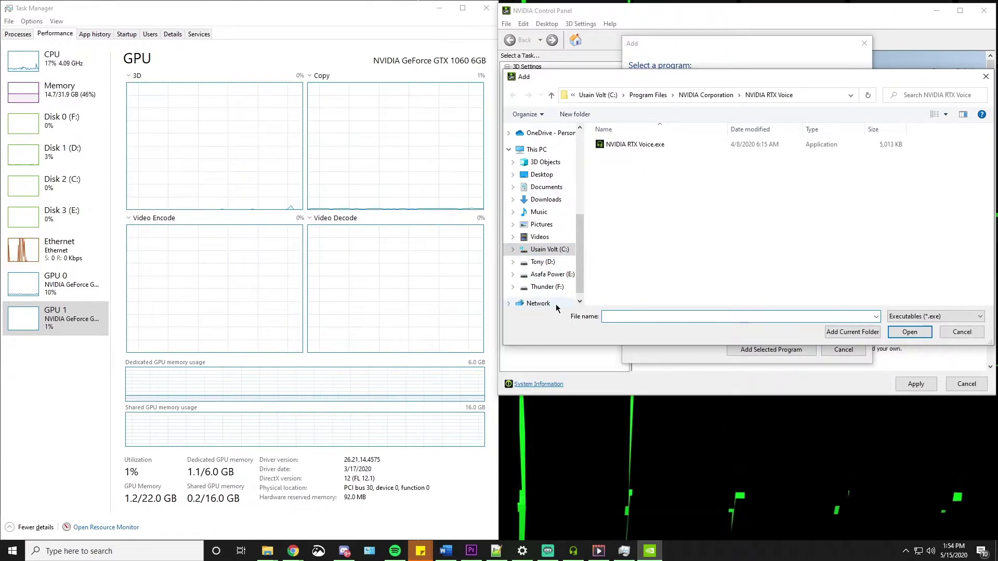
left_click(543, 262)
left_click(732, 97)
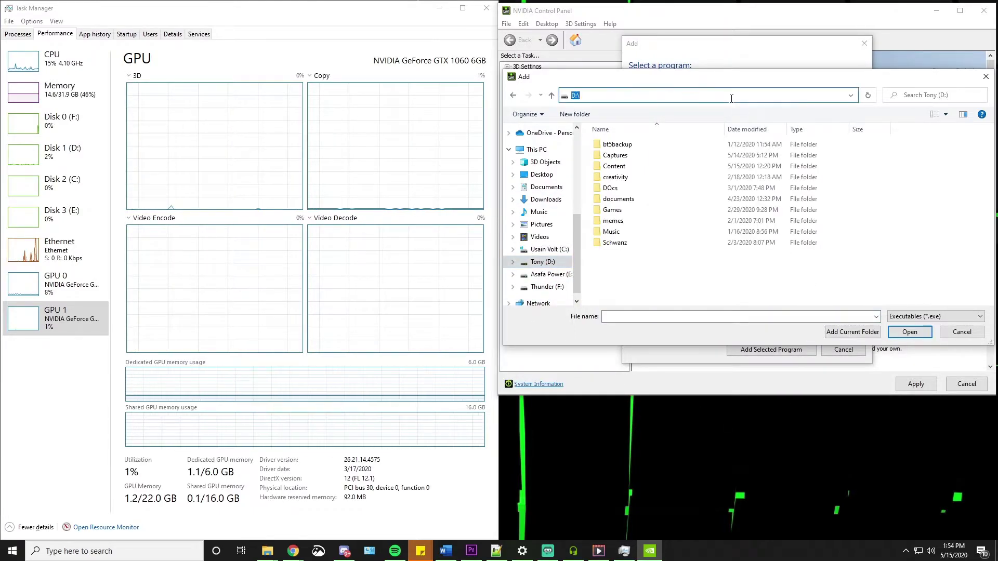
key("BackSpace")
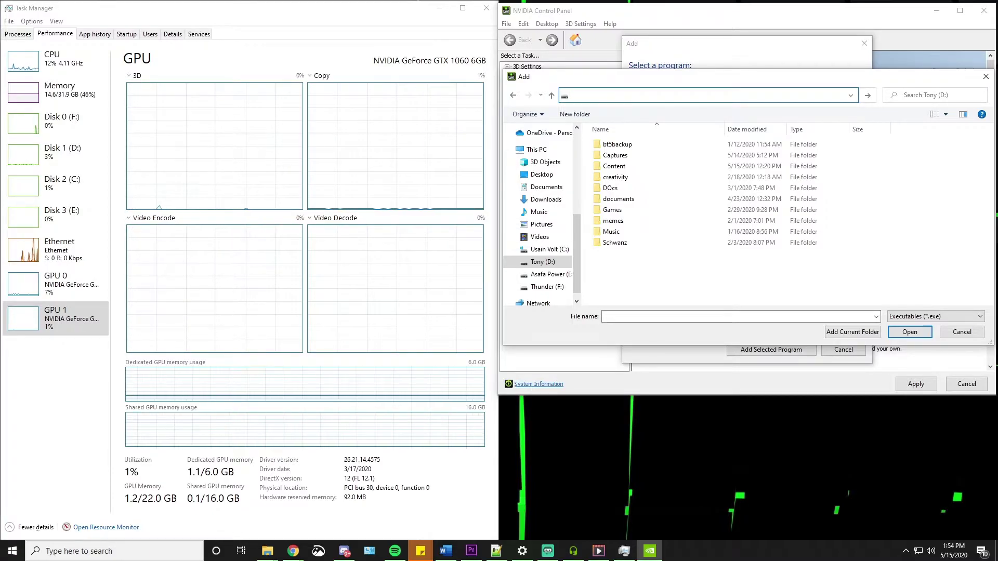
key("ctrl+v")
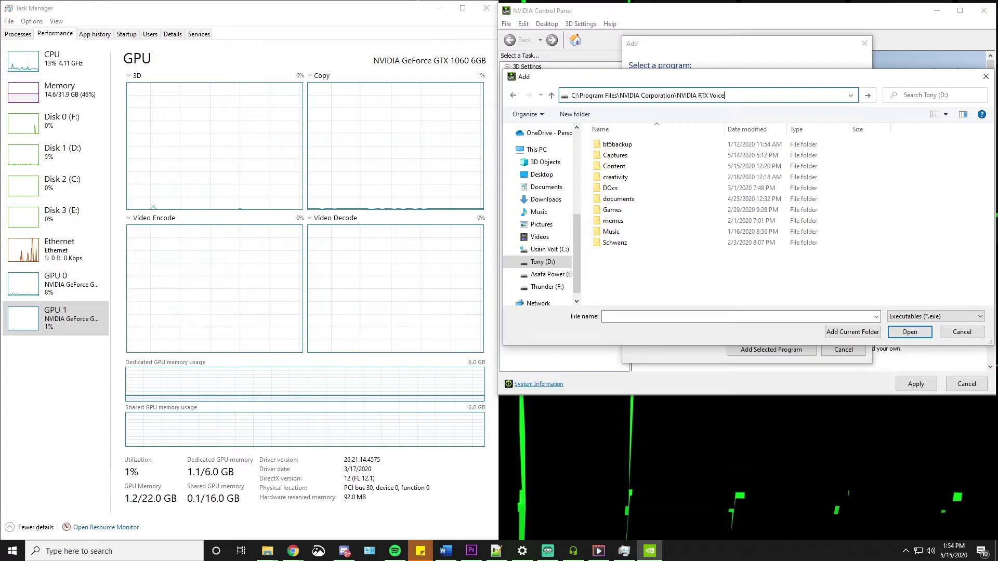
key("Return")
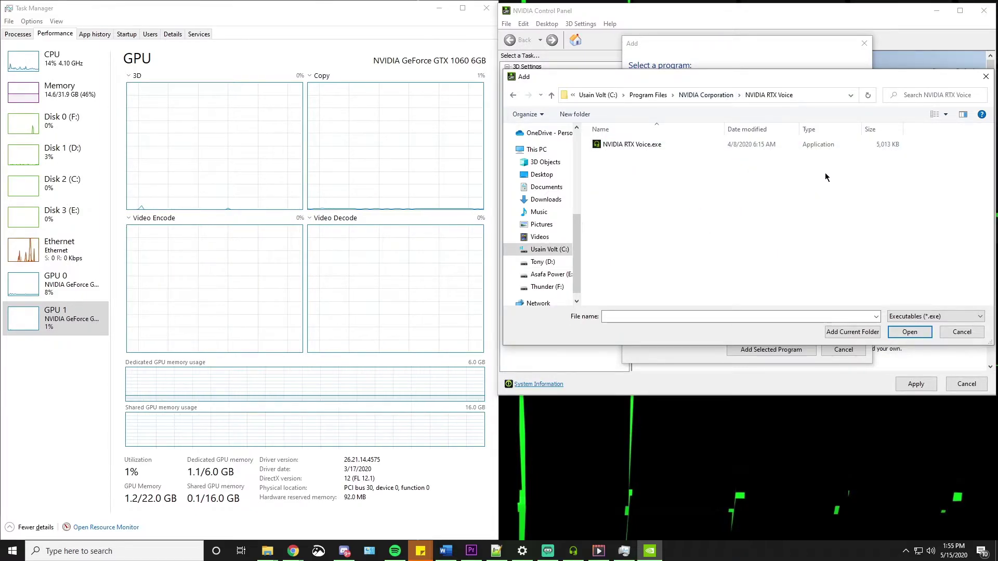
Go up to NVIDIA Corporation, open the NVIDIA RTX Voice folder and pick NVIDIA RTX Voice.exe.
left_click(807, 94)
left_click(798, 94)
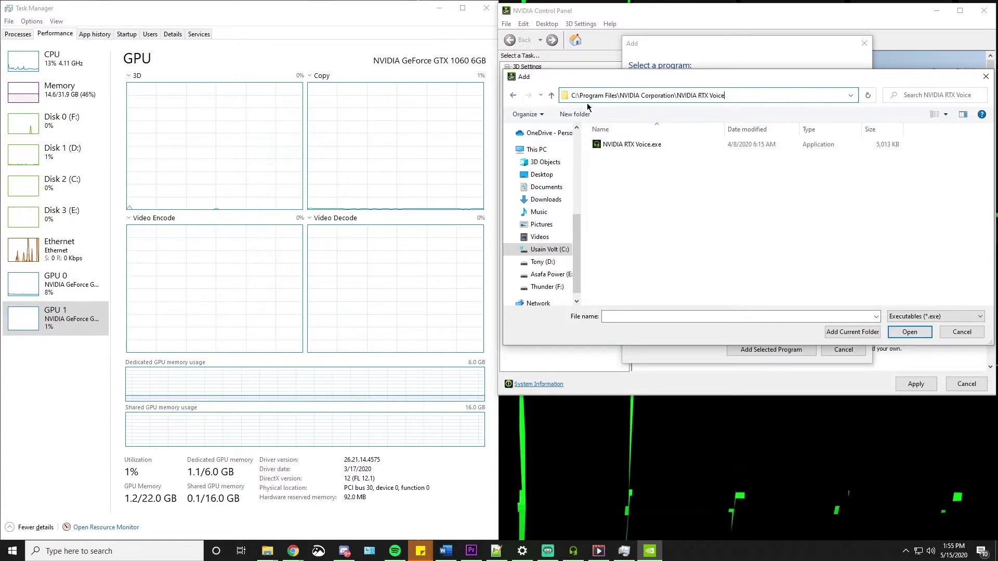
left_click_drag(572, 96, 785, 96)
left_click(751, 95)
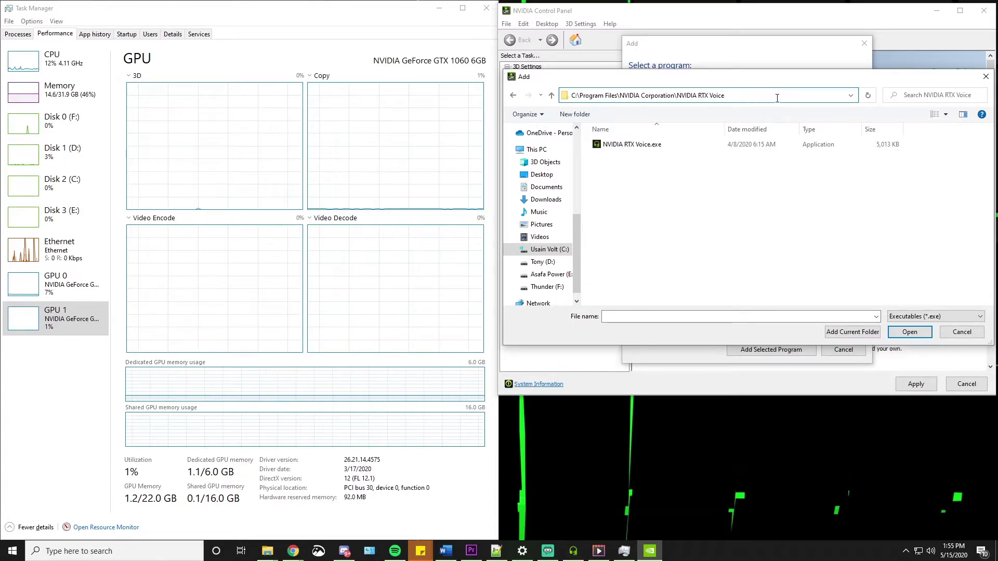
left_click_drag(773, 95, 676, 95)
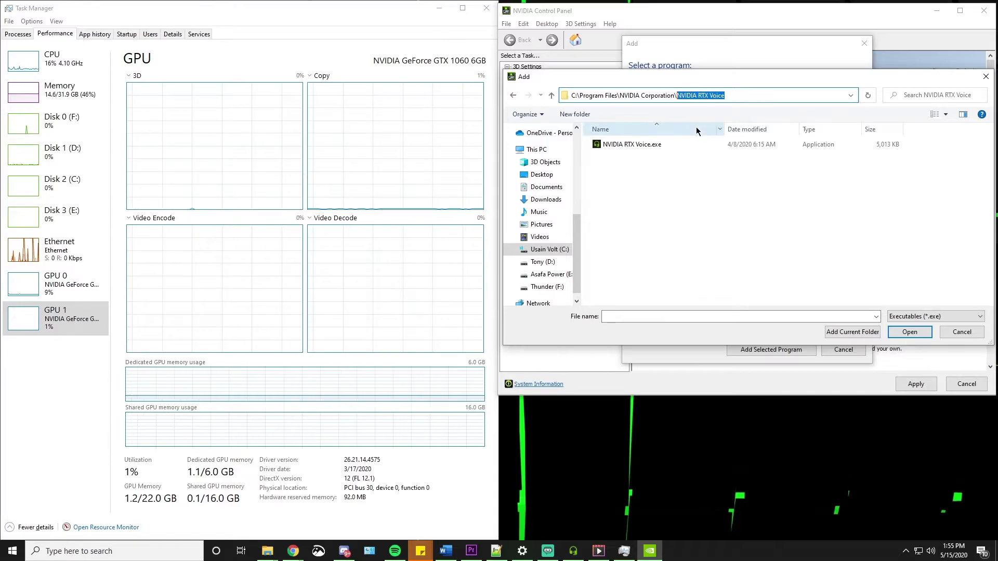
key("BackSpace")
key("Return")
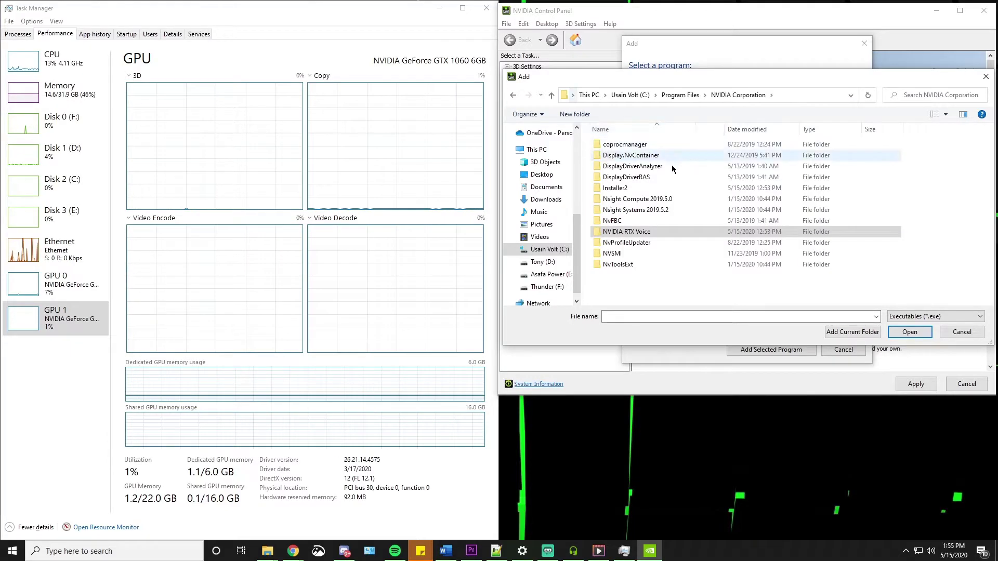
double_click(630, 233)
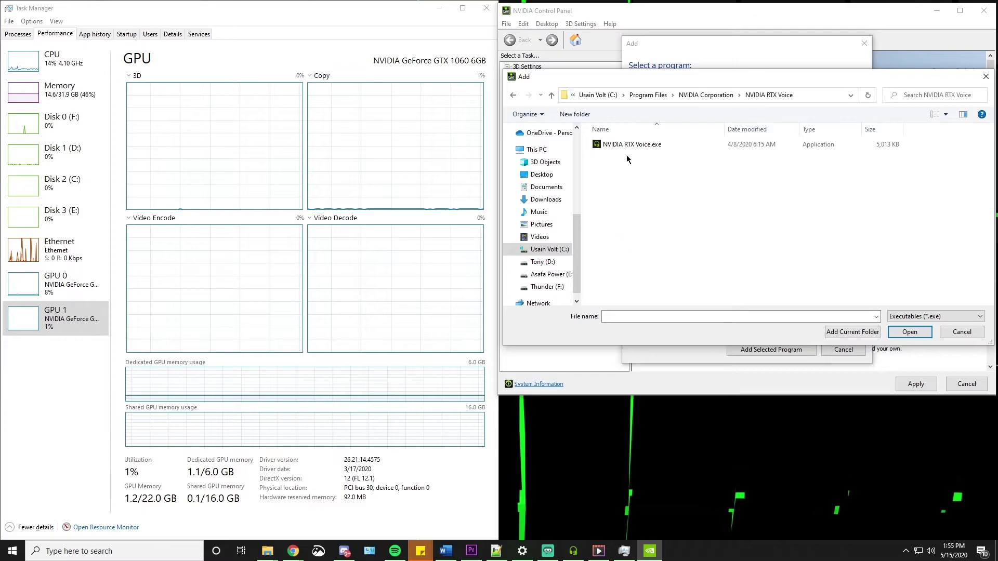
left_click(648, 145)
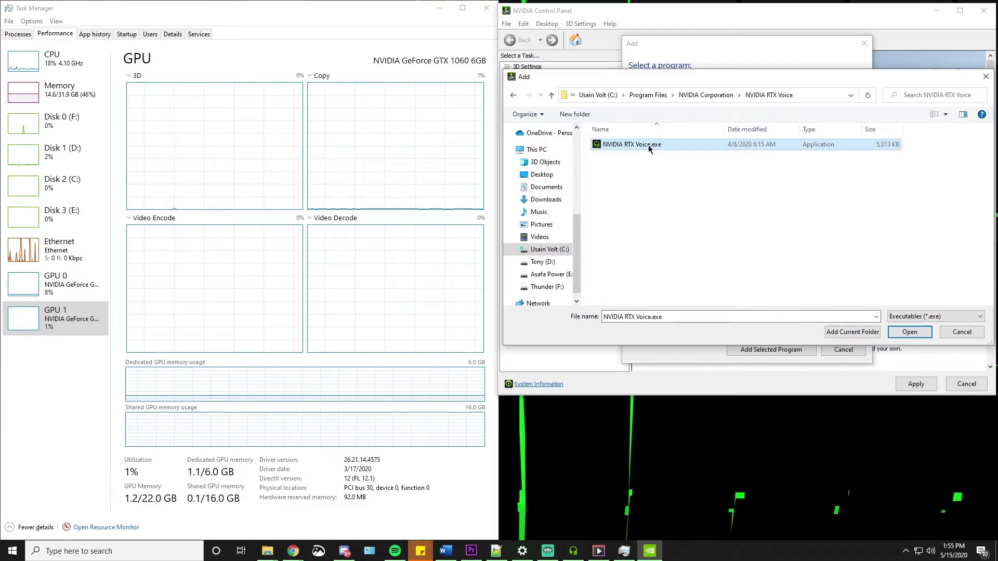
Add NVIDIA RTX Voice.exe and restrict its CUDA - GPUs setting to the GeForce GTX 1060 6GB.
left_click(899, 335)
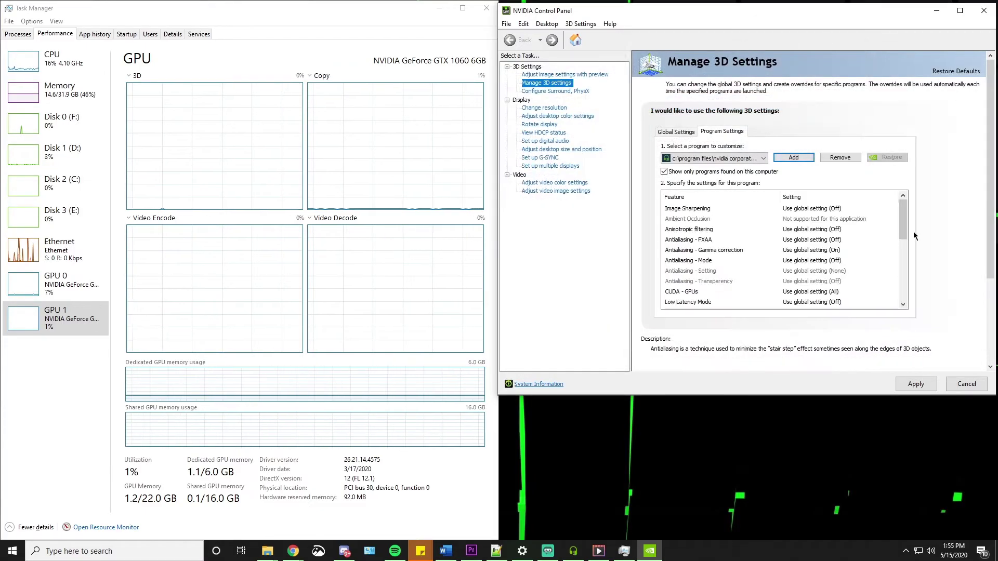
left_click_drag(903, 223, 902, 238)
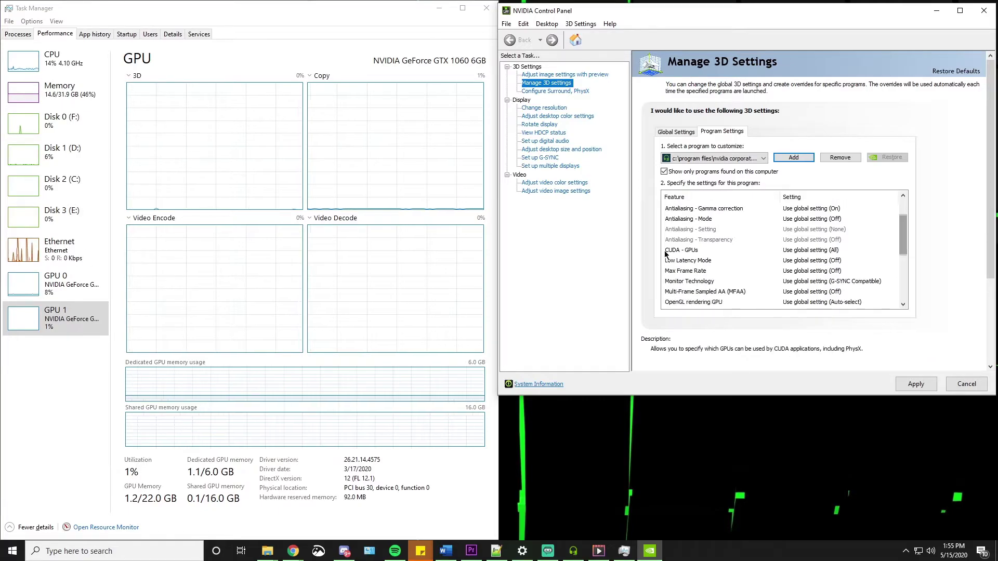
left_click(823, 253)
left_click(824, 253)
left_click(803, 293)
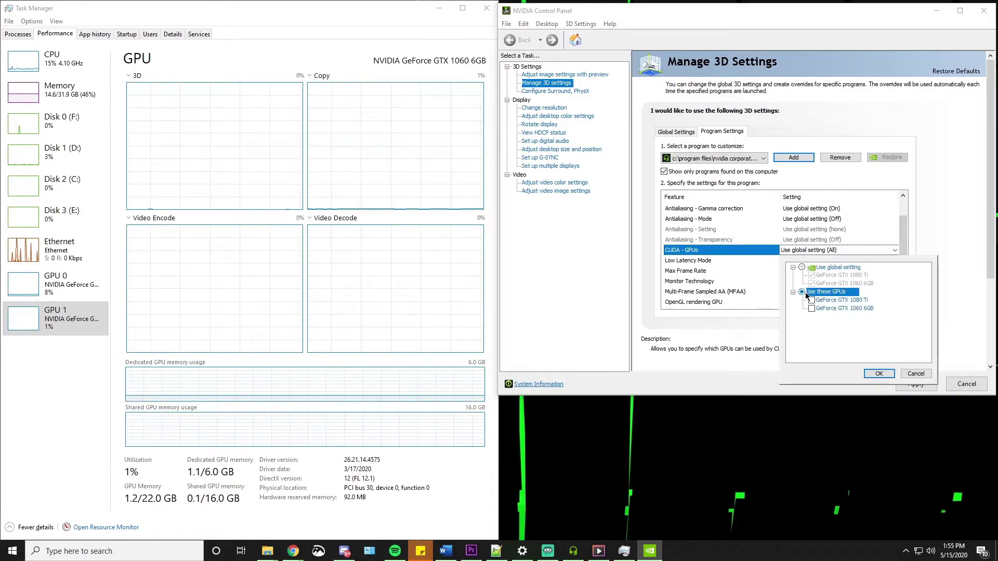
left_click(832, 311)
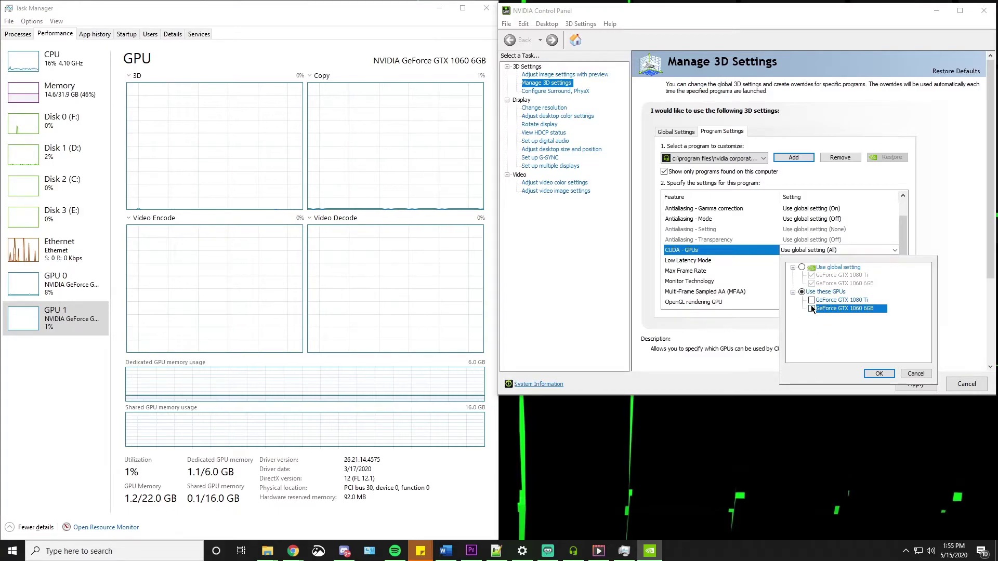
left_click(812, 309)
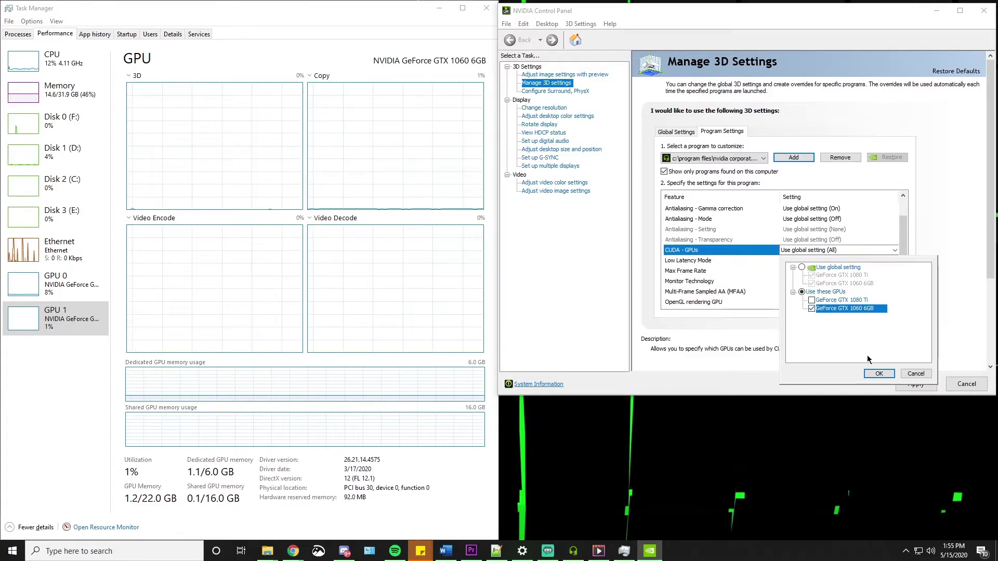
left_click(879, 374)
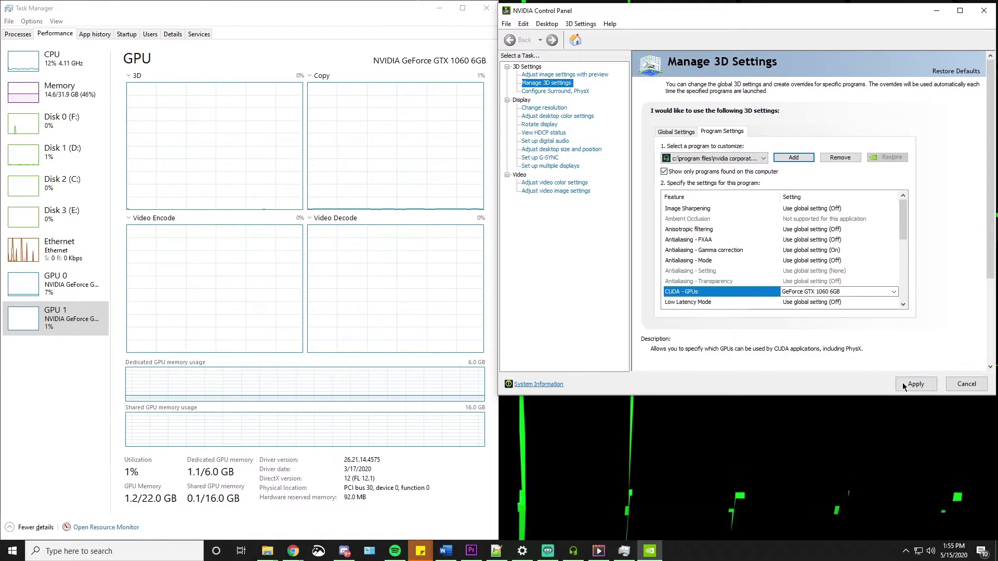
Apply the program settings and toggle both RTX Voice noise-removal options off and back on.
left_click(905, 382)
left_click(574, 552)
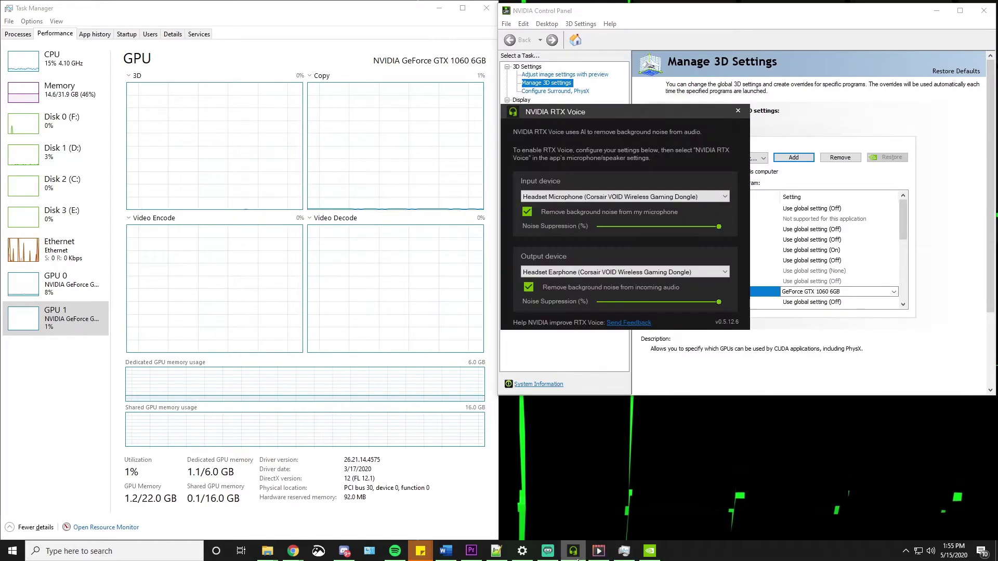
left_click(529, 287)
left_click(528, 212)
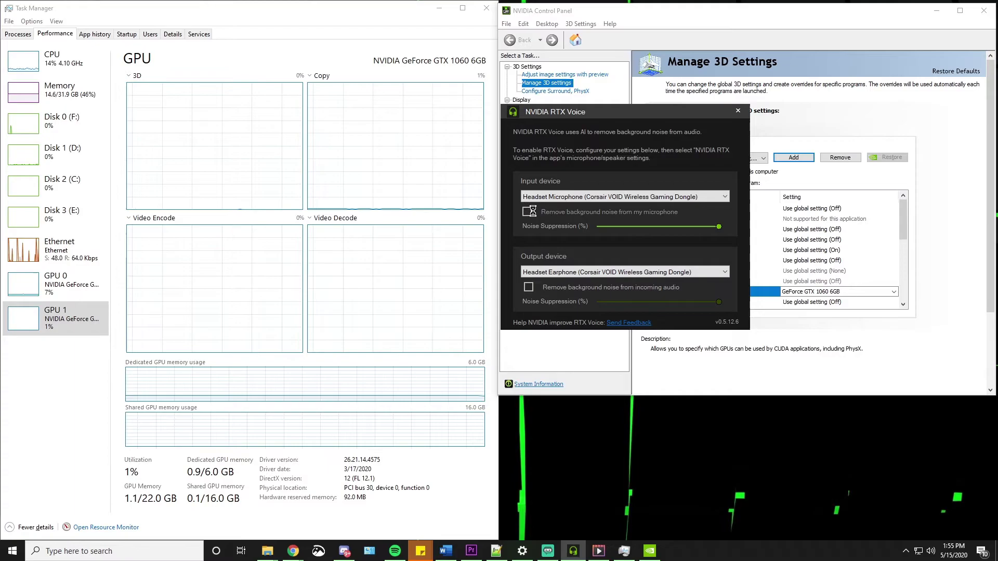
left_click(529, 288)
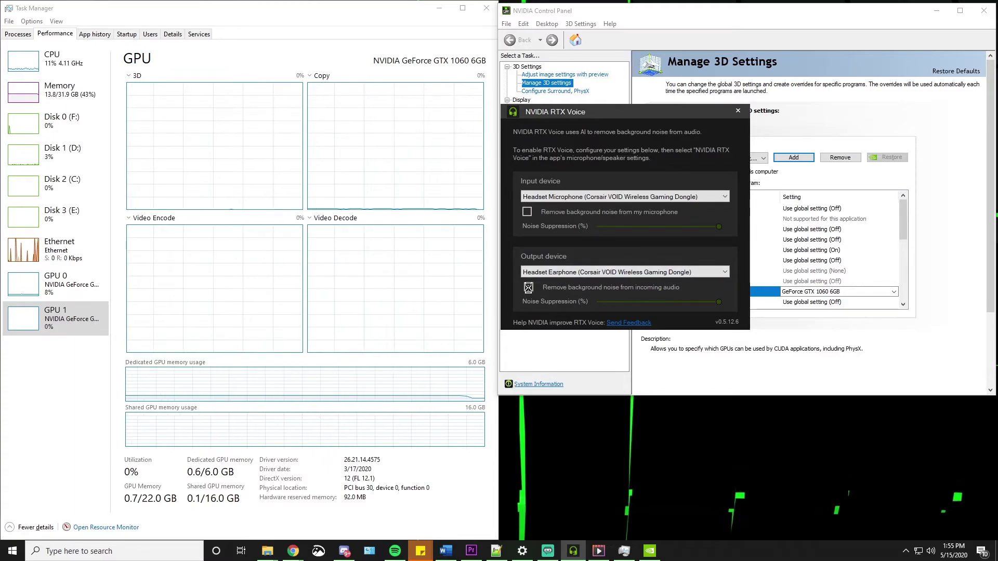
left_click(527, 211)
Quit RTX Voice from the notification area and relaunch it via a Start search for 'rt'.
left_click(906, 551)
right_click(895, 531)
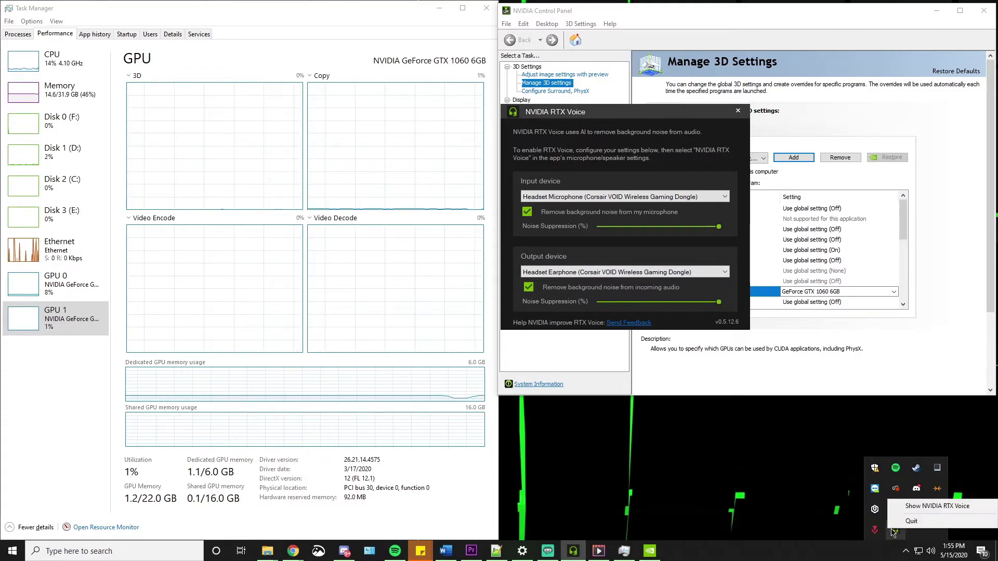
left_click(884, 524)
left_click(157, 552)
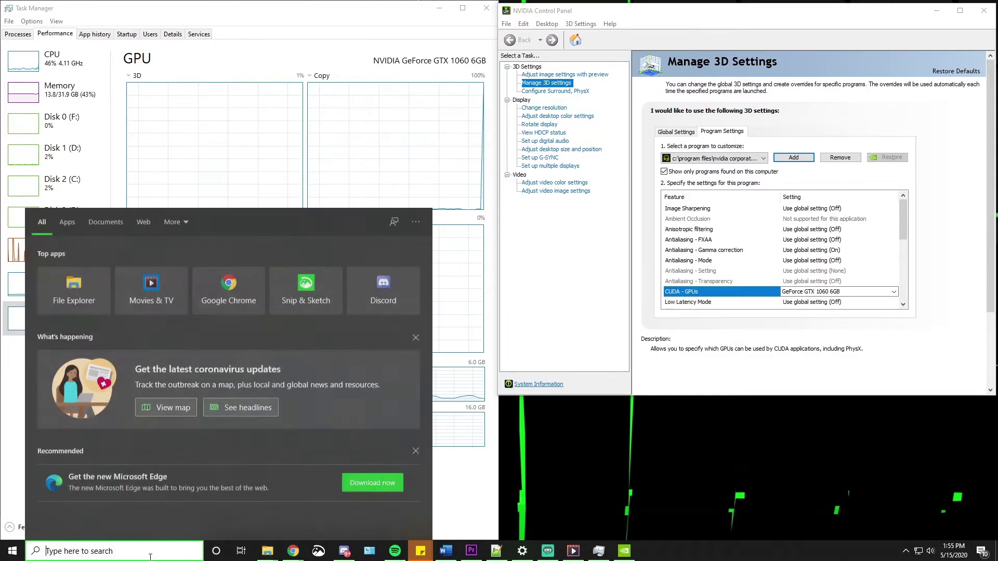
type("rt")
key("Return")
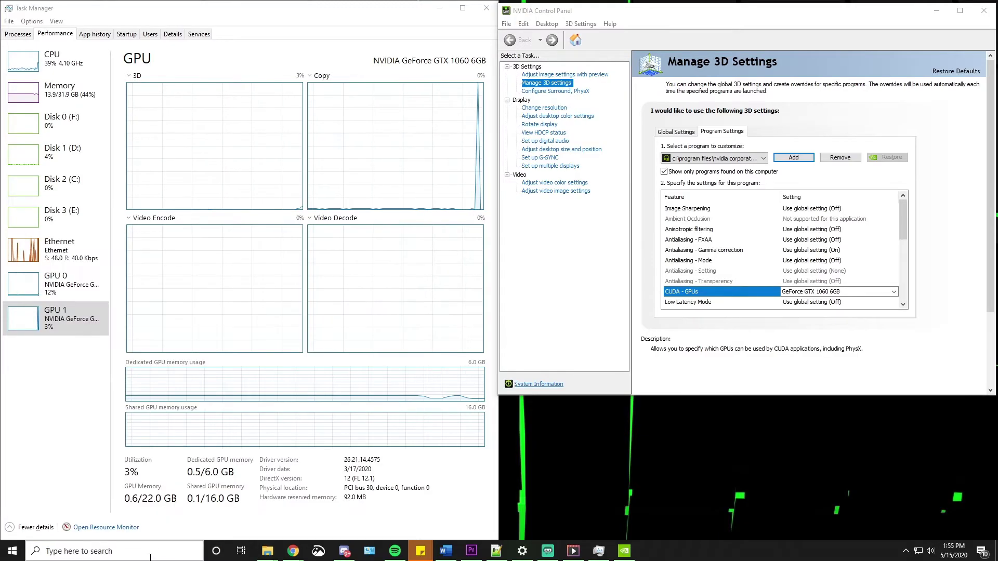
Move the RTX Voice window right and leave microphone and incoming-audio noise removal both unchecked.
left_click_drag(439, 173, 703, 186)
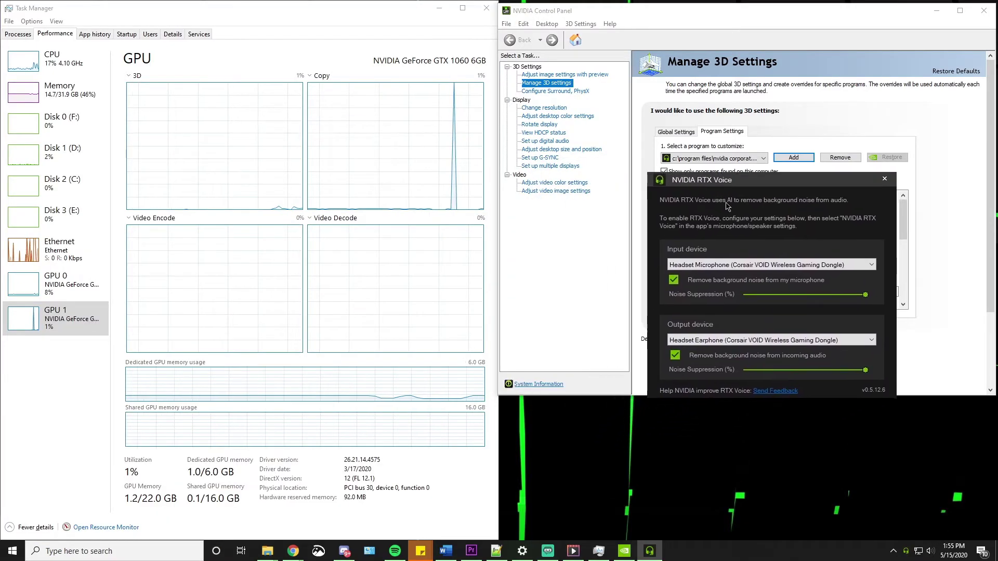
left_click(674, 280)
left_click(675, 356)
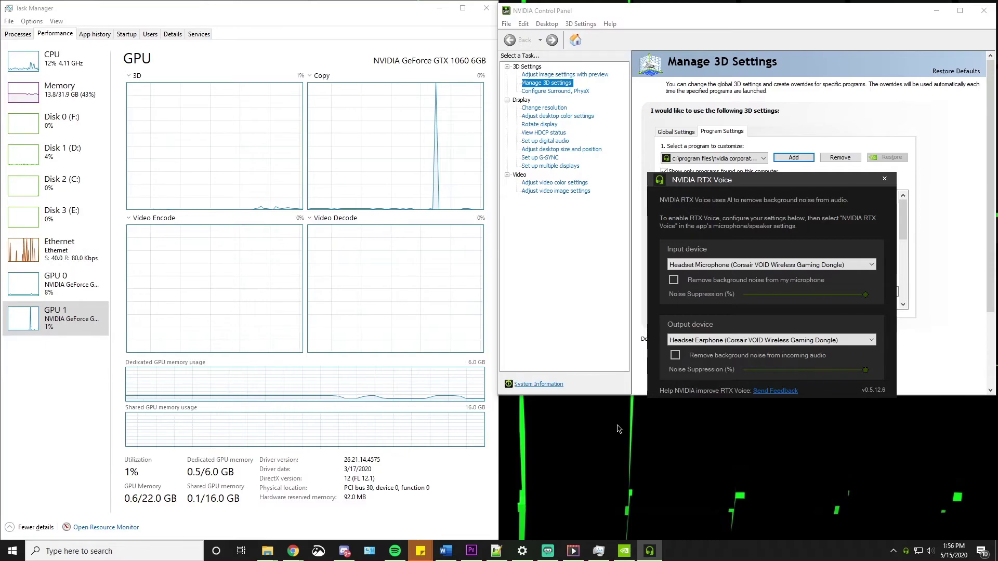
left_click(676, 356)
left_click(675, 279)
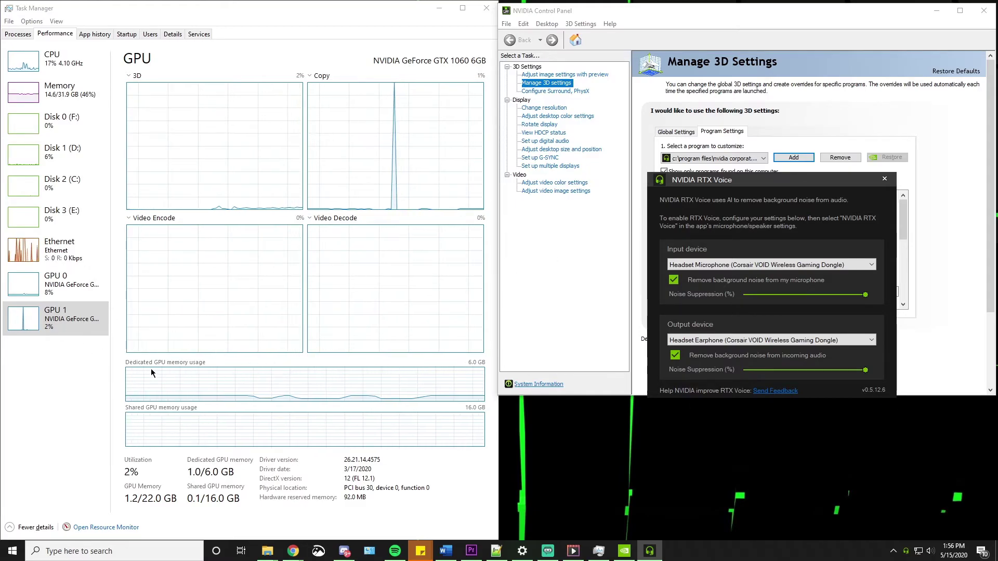
left_click(677, 357)
left_click(675, 281)
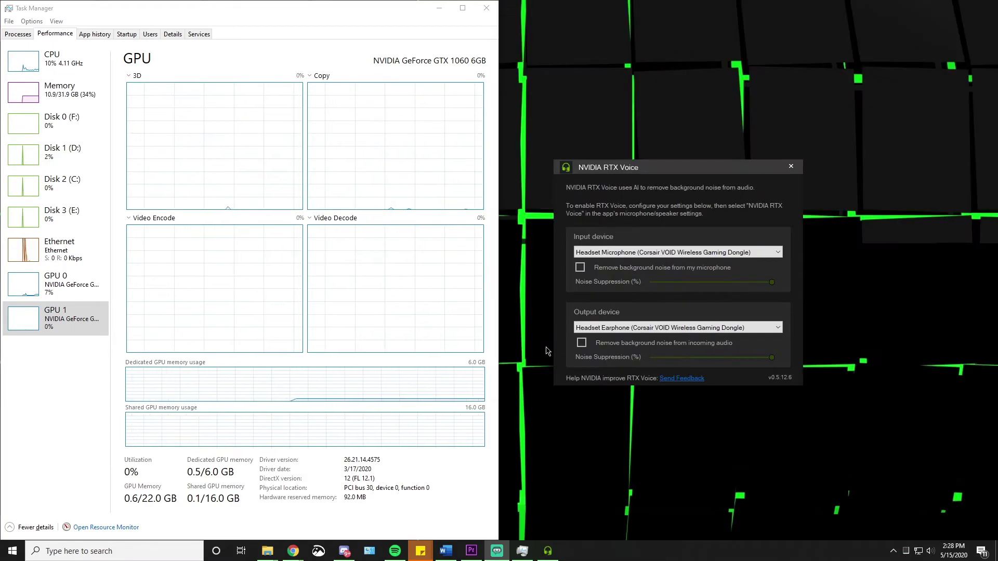